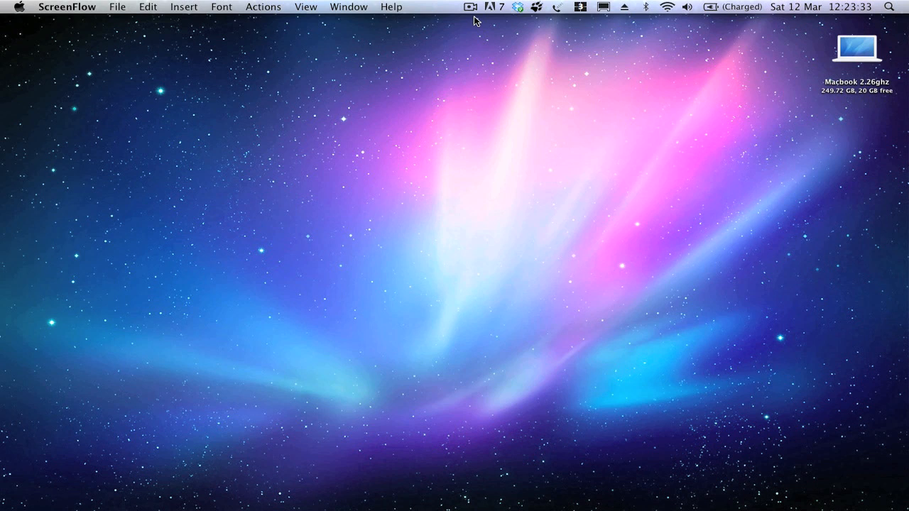
# Switch to After Effects and bring its project window into view.
pyautogui.moveTo(540, 507)
pyautogui.click(434, 497)
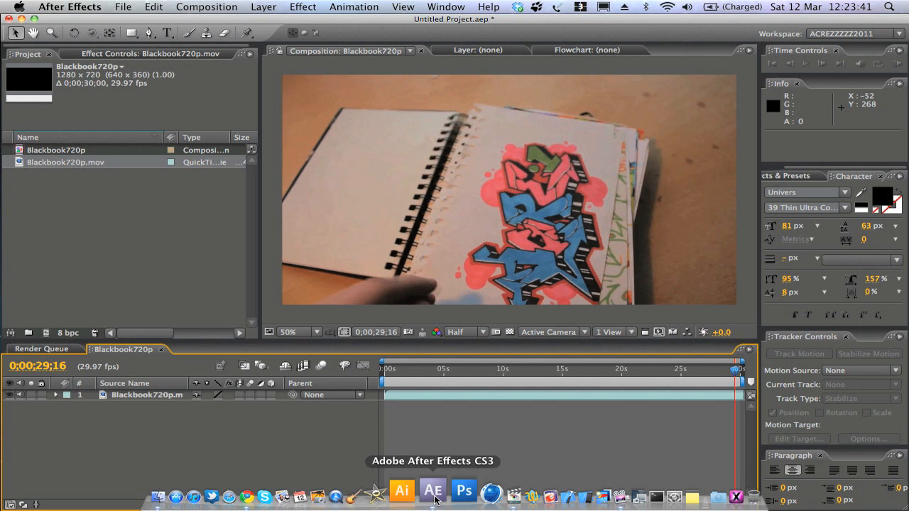
pyautogui.click(164, 266)
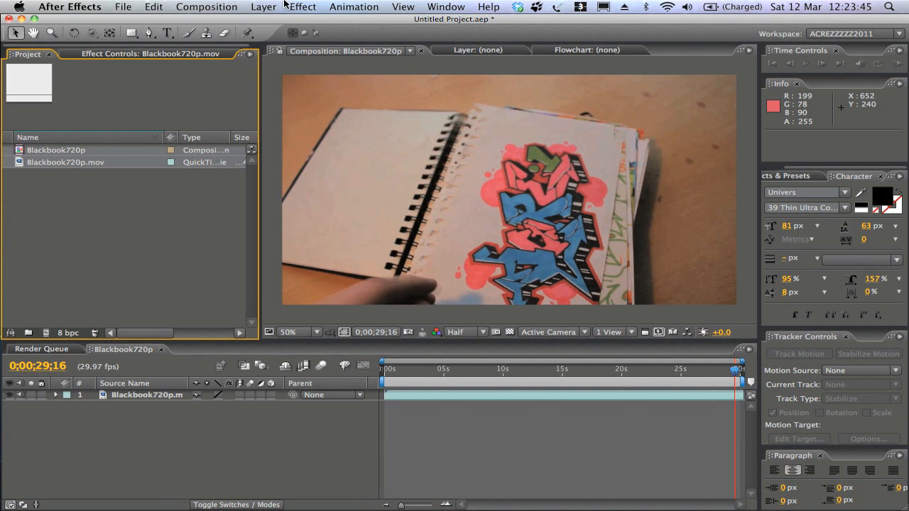
pyautogui.click(264, 6)
pyautogui.hotkey('ctrl', 'Up')
pyautogui.moveTo(709, 495)
pyautogui.click(426, 492)
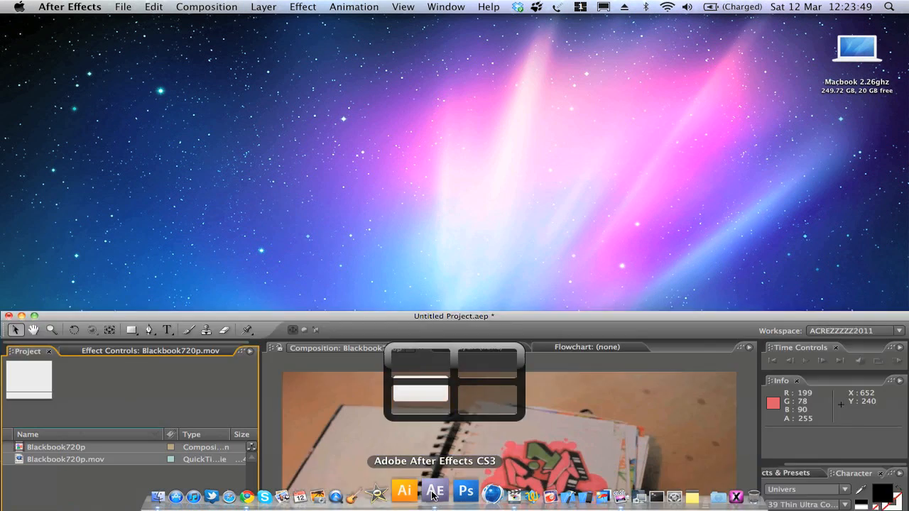
# Add the Blackbook720p composition to the render queue and enlarge the Render Queue area to show its output settings.
pyautogui.click(234, 7)
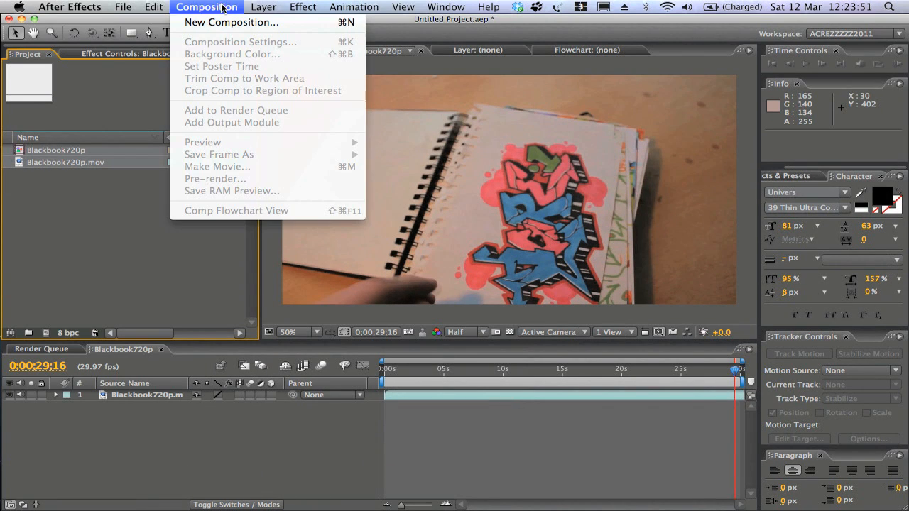
pyautogui.click(106, 455)
pyautogui.click(135, 395)
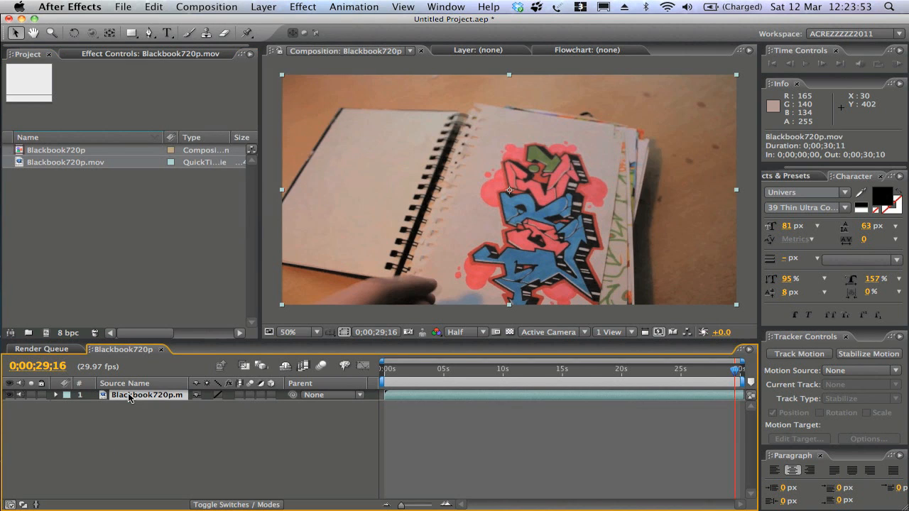
pyautogui.click(207, 6)
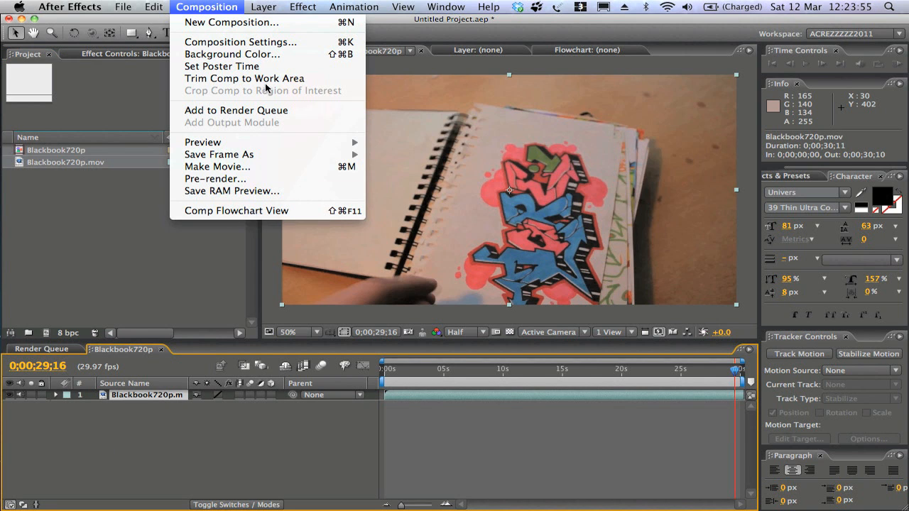
pyautogui.click(259, 110)
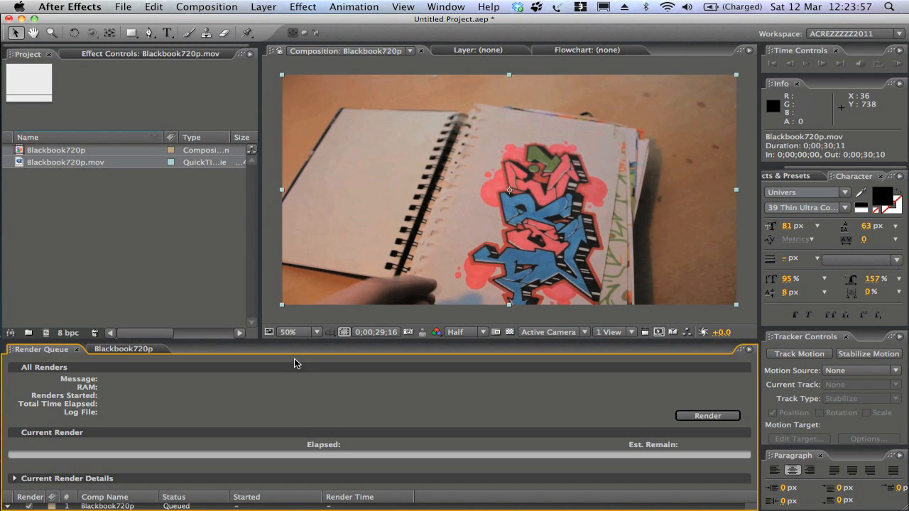
pyautogui.moveTo(325, 340); pyautogui.dragTo(362, 249)
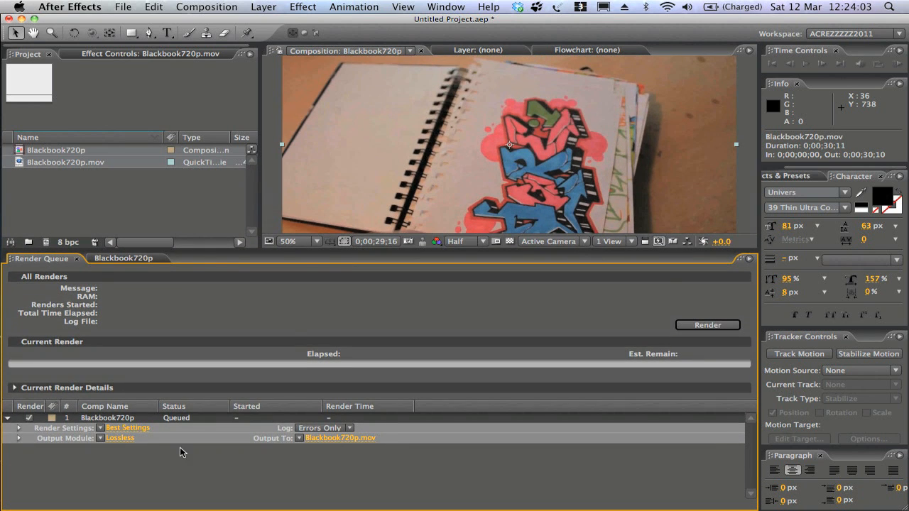
# Set the output module's compression type to Apple Intermediate Codec with the HDV 720p preset.
pyautogui.click(117, 438)
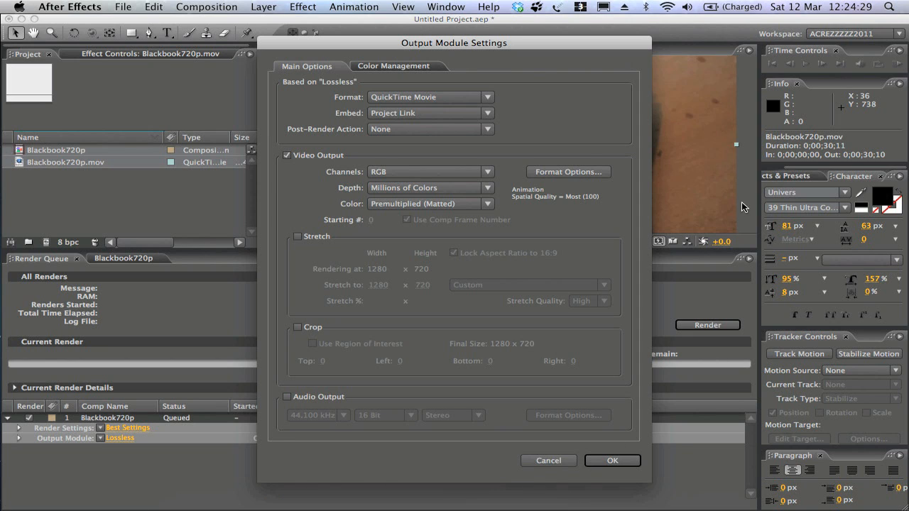
pyautogui.click(582, 173)
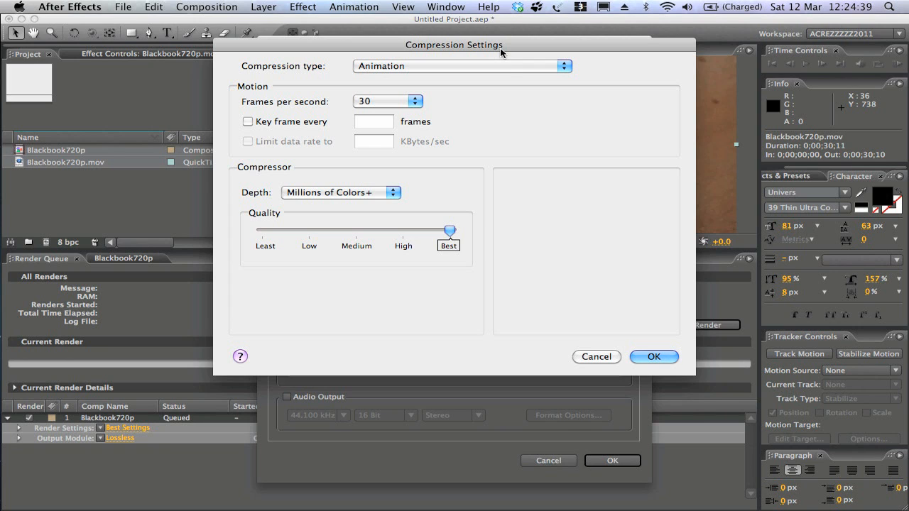
pyautogui.click(503, 67)
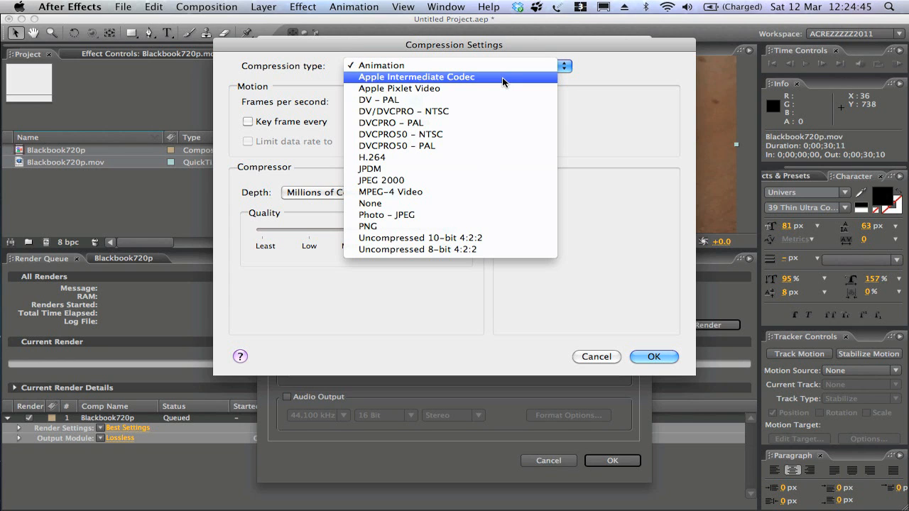
pyautogui.click(503, 79)
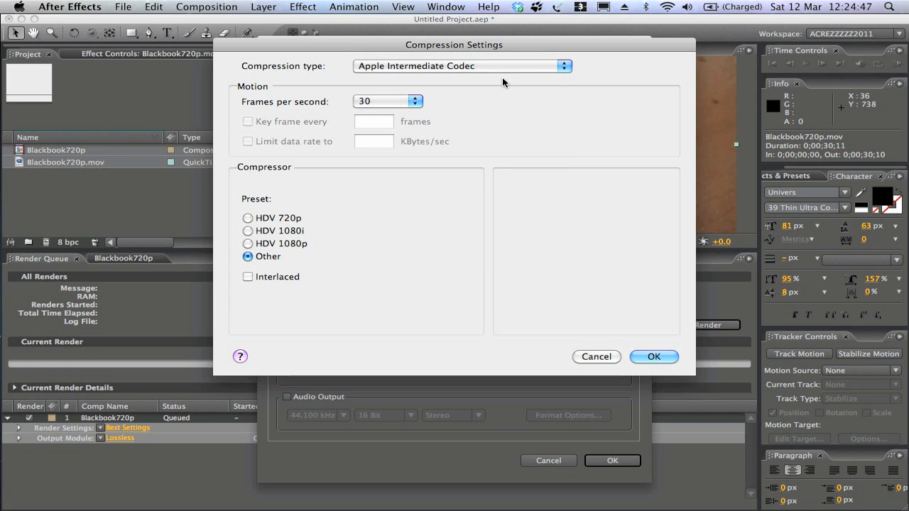
pyautogui.click(248, 218)
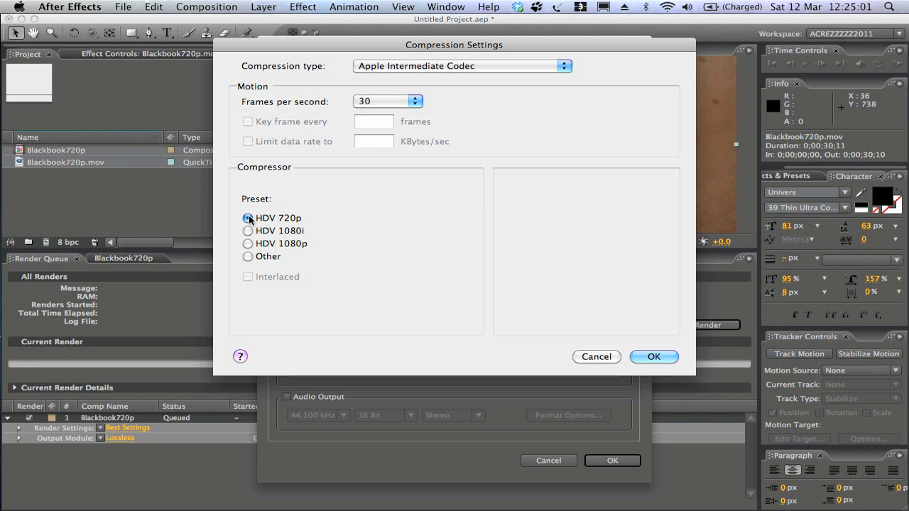
pyautogui.press('Return')
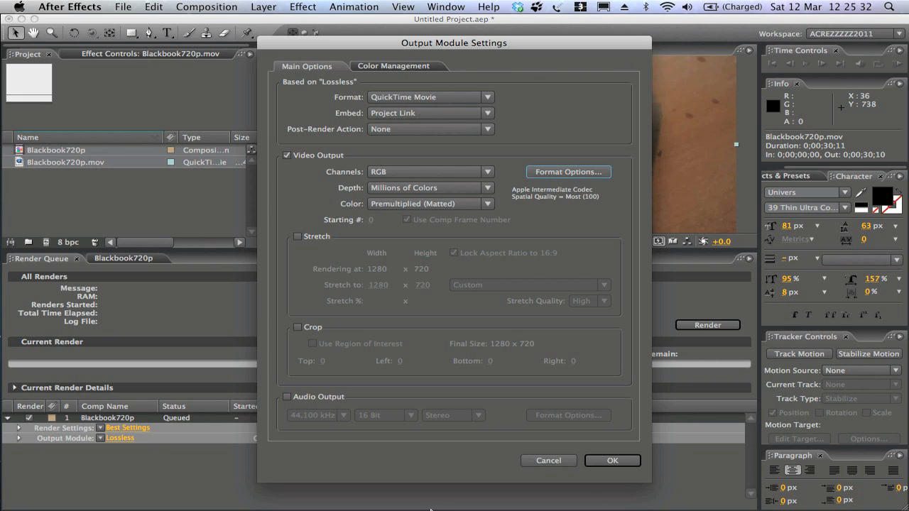
# Switch to Final Cut Express and open the Easy Setup dialog.
pyautogui.moveTo(445, 510)
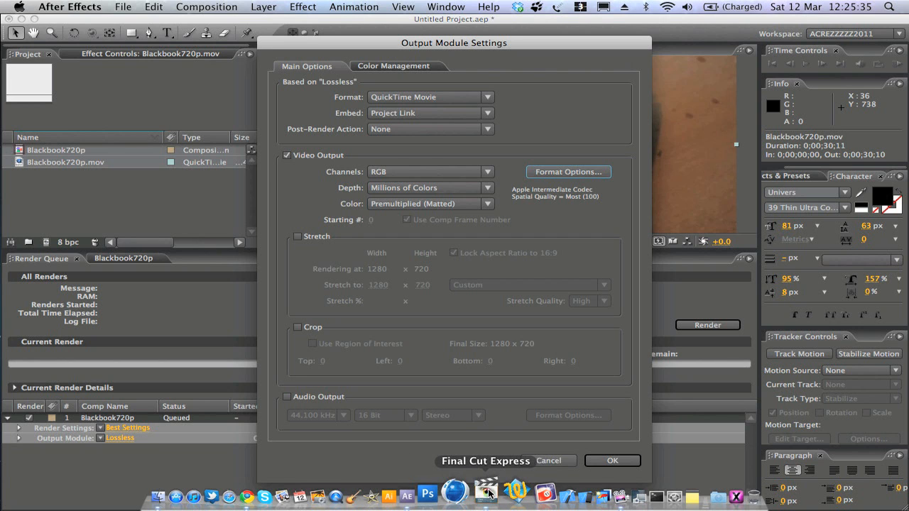
pyautogui.click(487, 493)
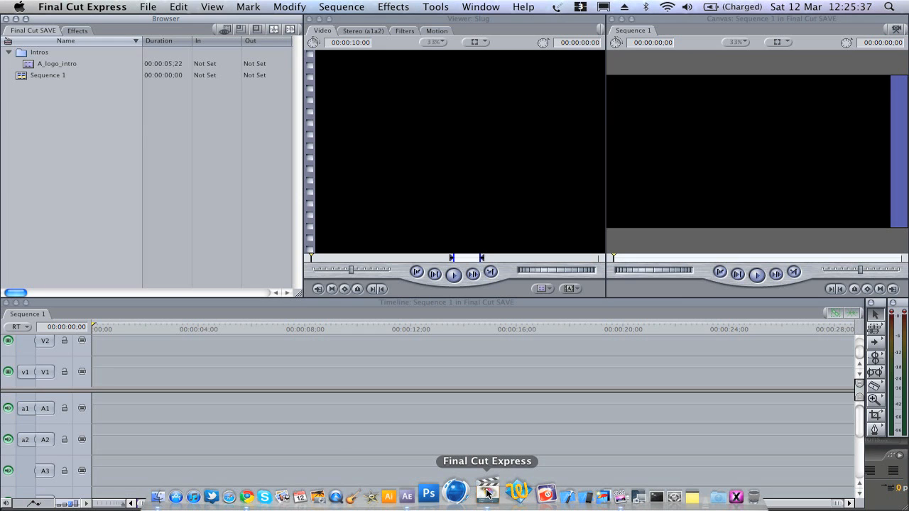
pyautogui.click(70, 124)
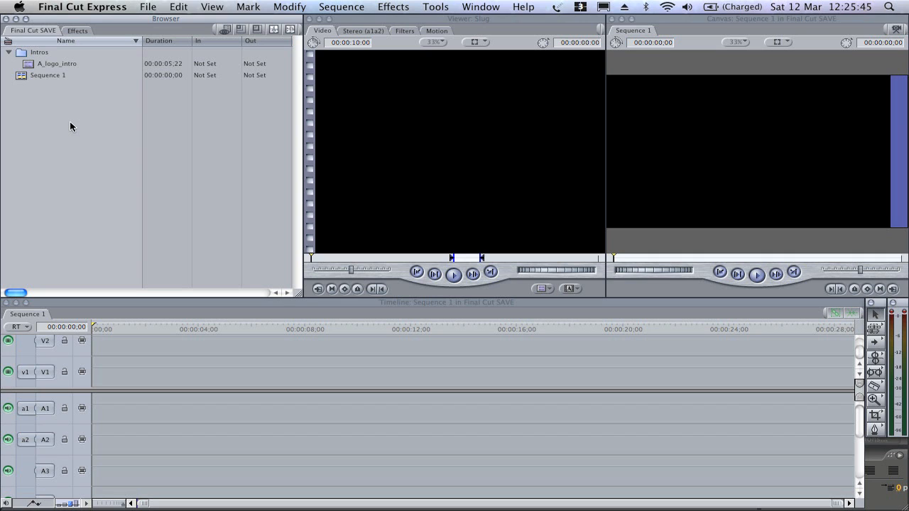
pyautogui.click(111, 8)
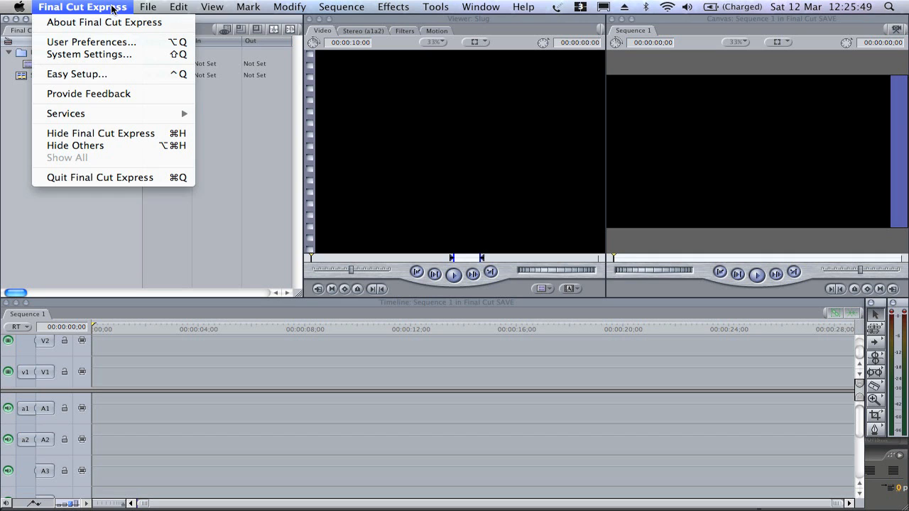
pyautogui.click(100, 76)
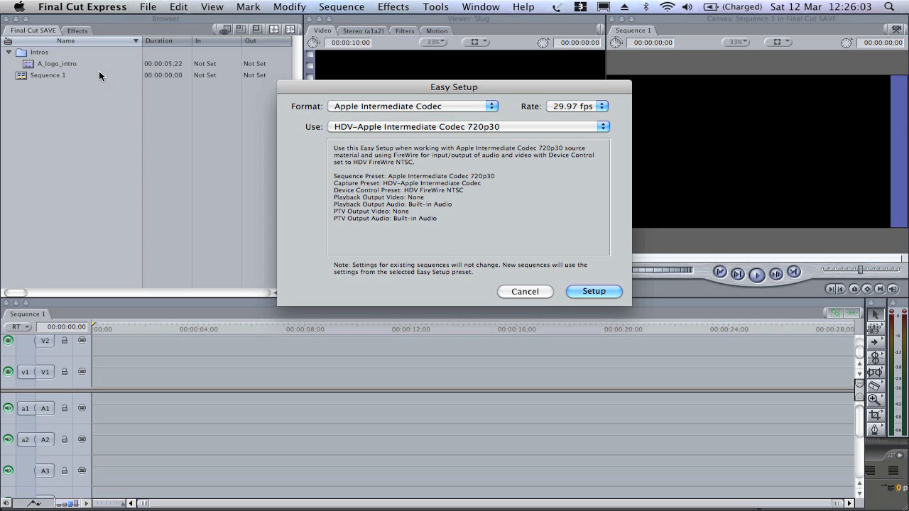
# Try the PAL format in Easy Setup and look through its DV-PAL presets.
pyautogui.click(441, 106)
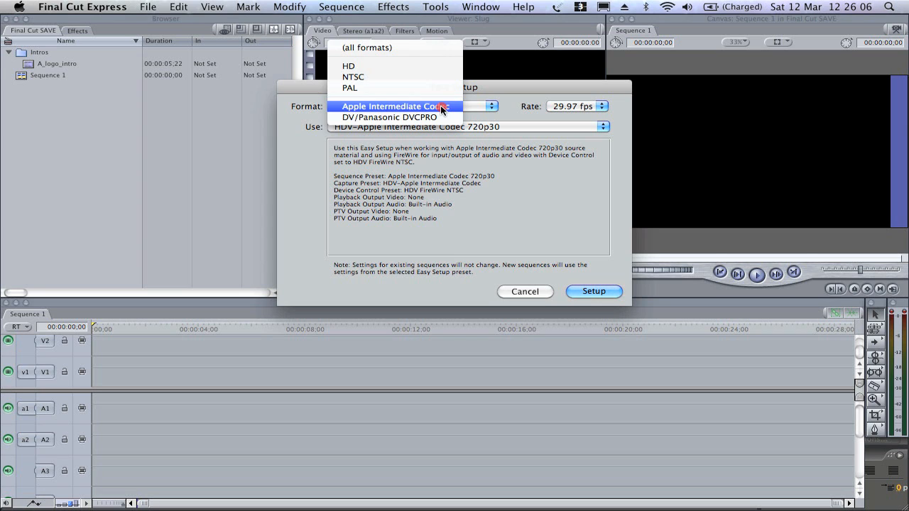
pyautogui.click(421, 66)
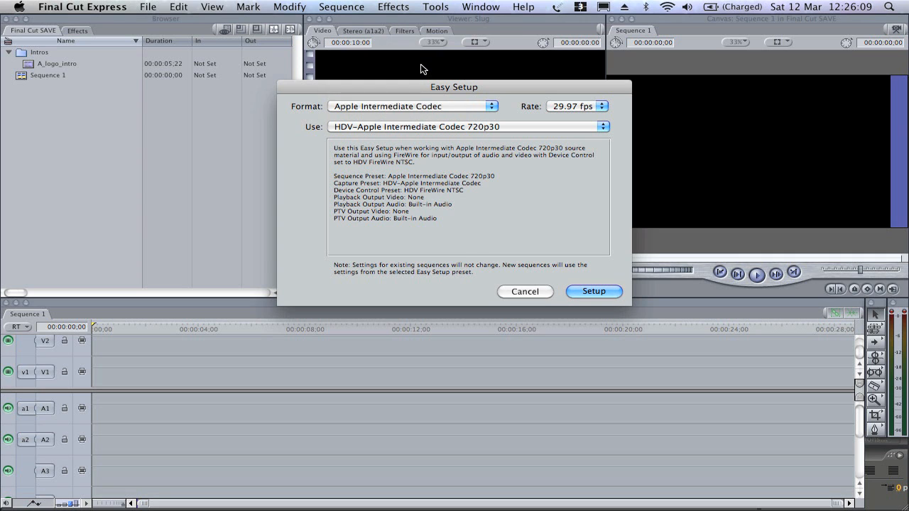
pyautogui.click(417, 107)
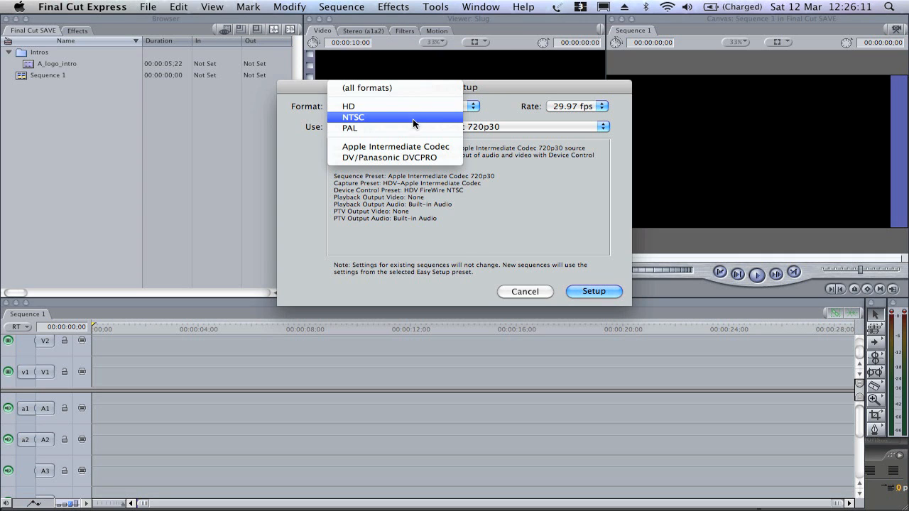
pyautogui.click(413, 126)
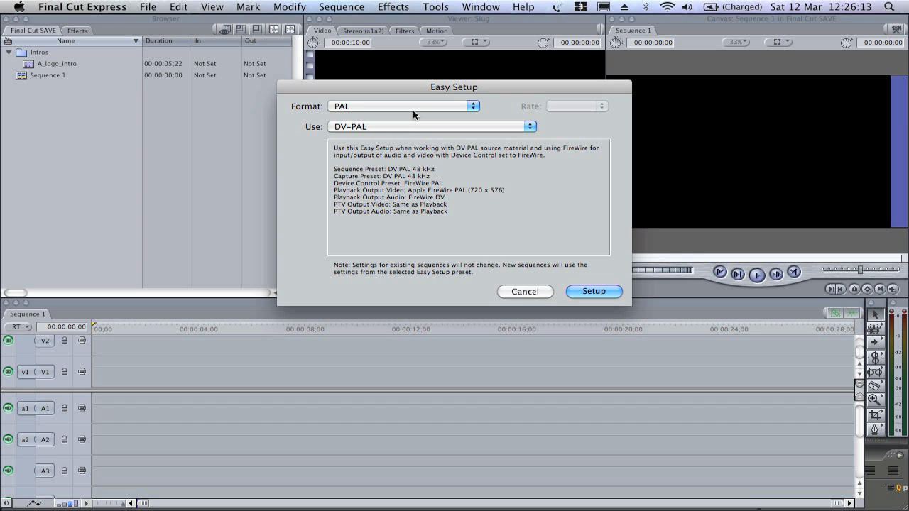
pyautogui.click(409, 128)
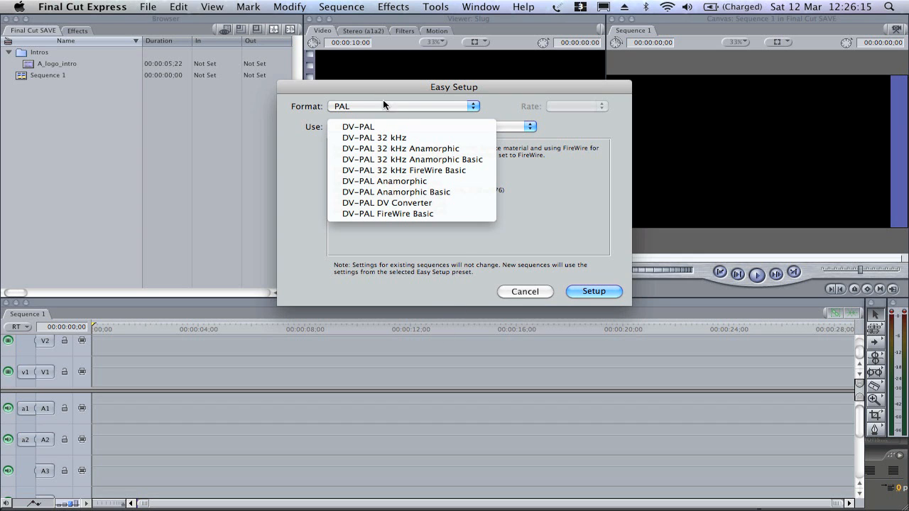
pyautogui.click(593, 177)
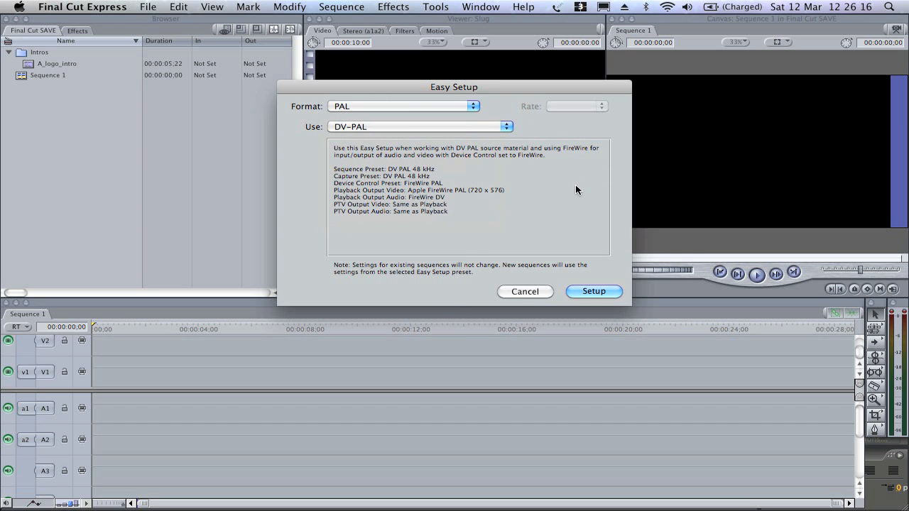
# Apply an Easy Setup with the Apple Intermediate Codec format, all rates, and the HDV-Apple Intermediate Codec 720p30 preset.
pyautogui.click(386, 108)
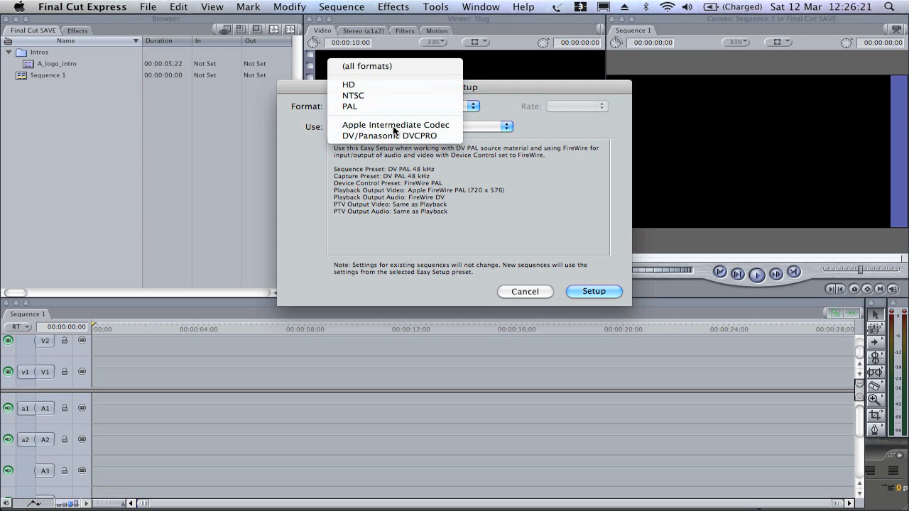
pyautogui.click(393, 125)
pyautogui.click(393, 126)
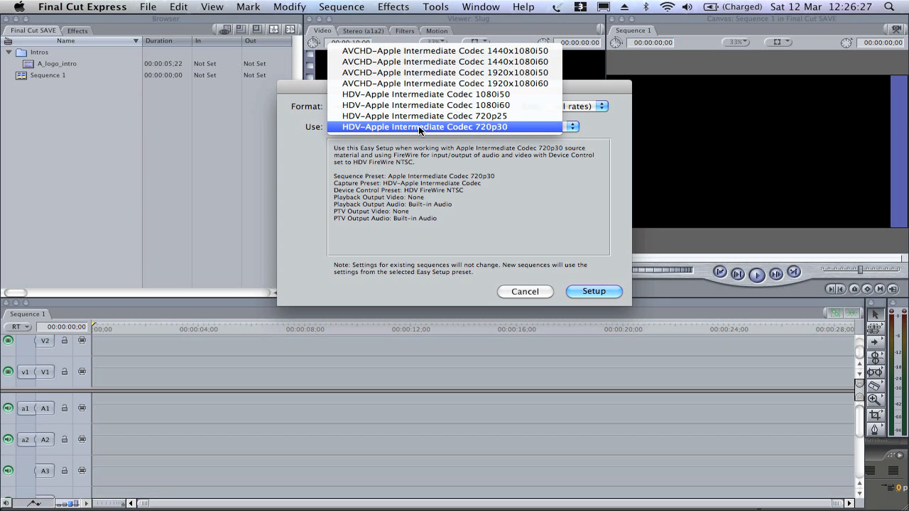
pyautogui.click(418, 126)
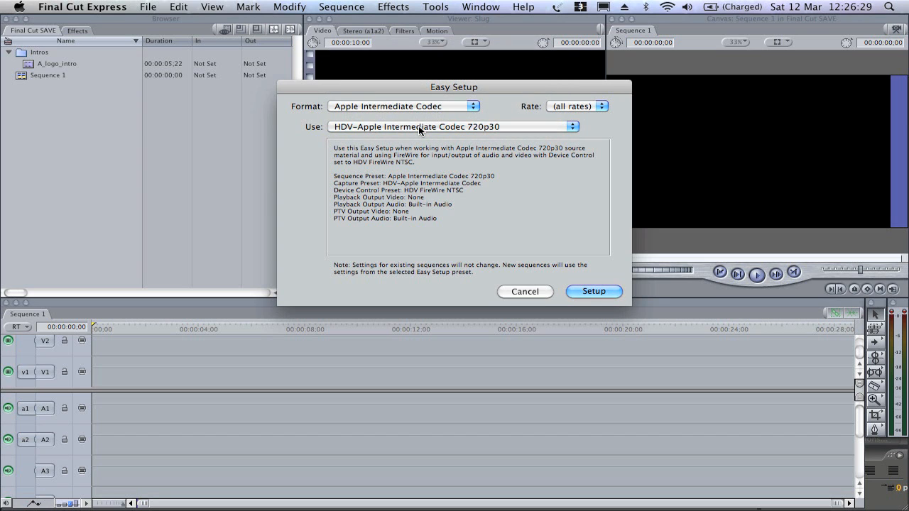
pyautogui.click(566, 107)
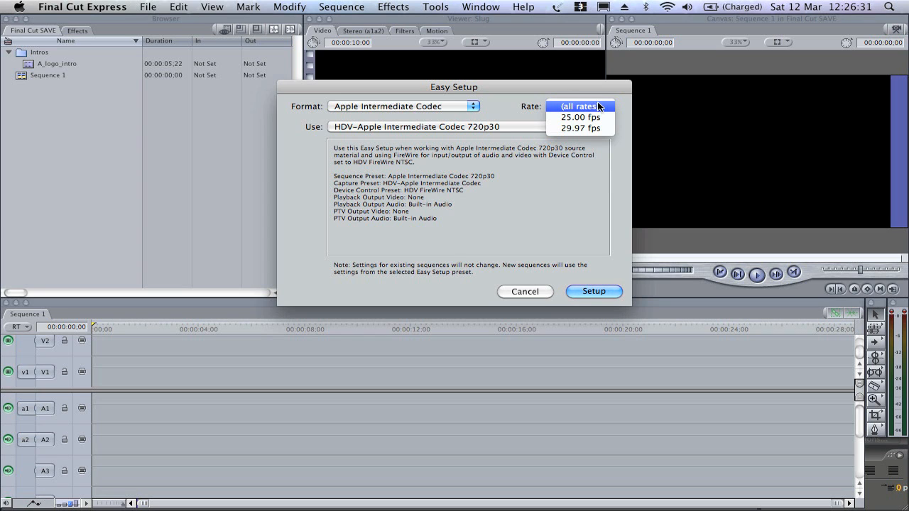
pyautogui.click(595, 108)
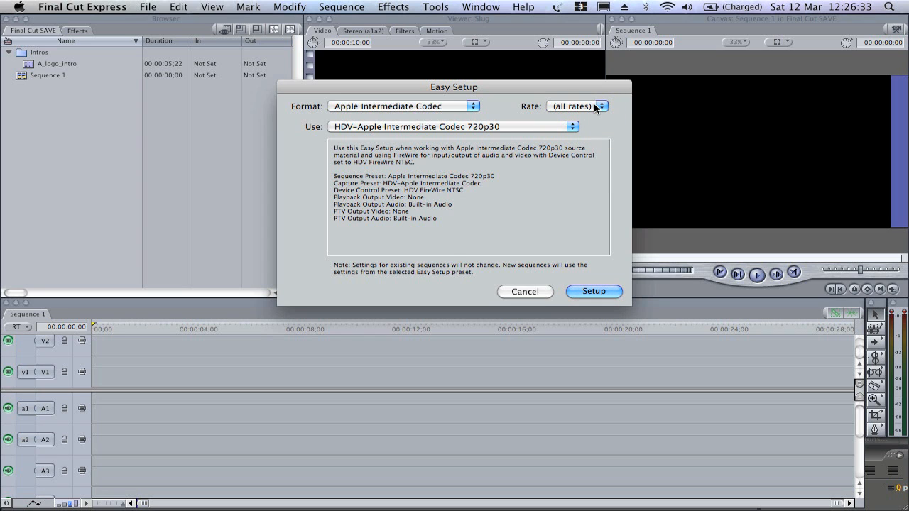
pyautogui.press('Return')
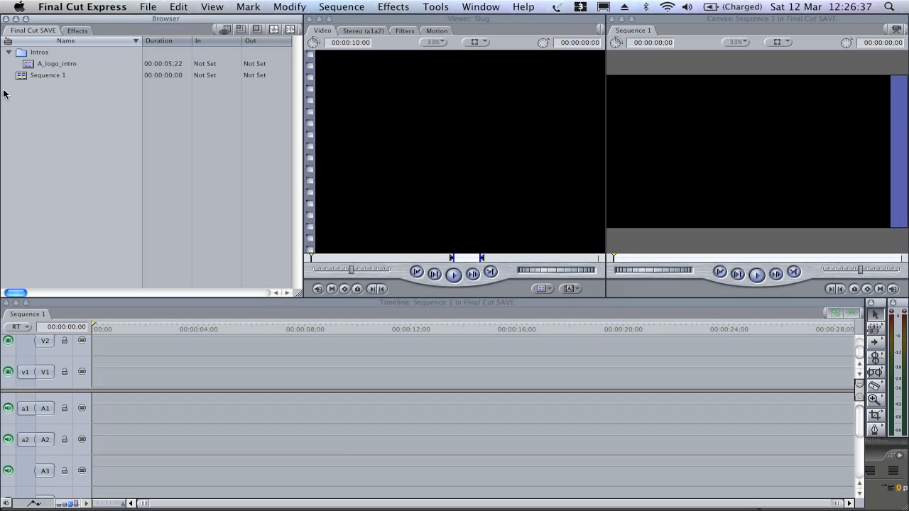
# Create a new sequence in the project browser and open it in the timeline.
pyautogui.rightClick(39, 126)
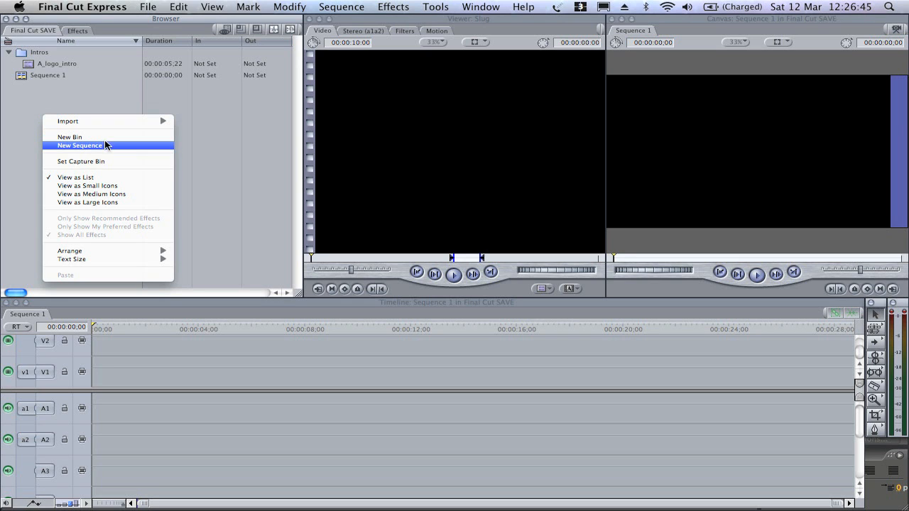
pyautogui.click(117, 146)
pyautogui.click(59, 135)
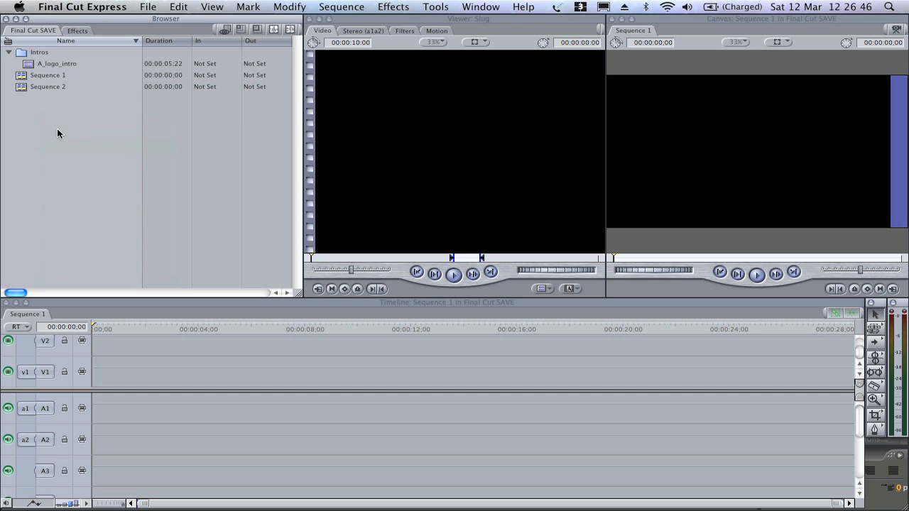
pyautogui.rightClick(40, 86)
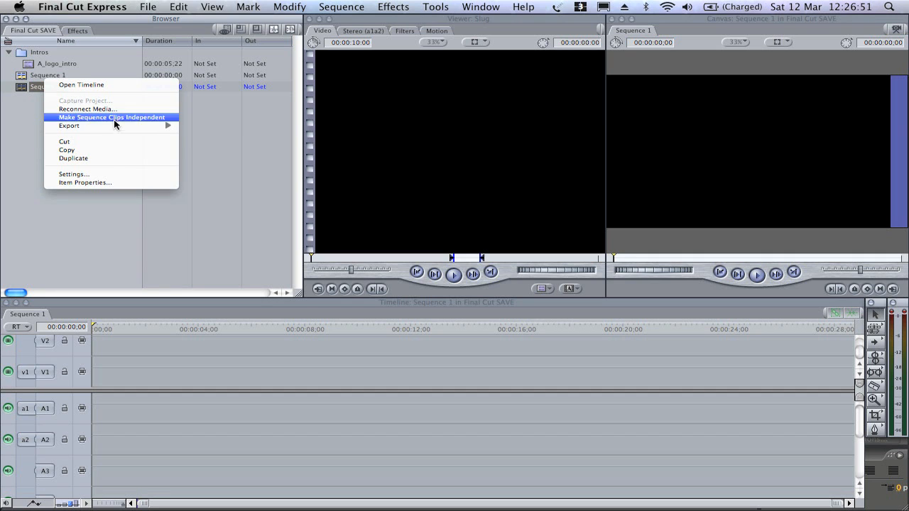
pyautogui.click(92, 85)
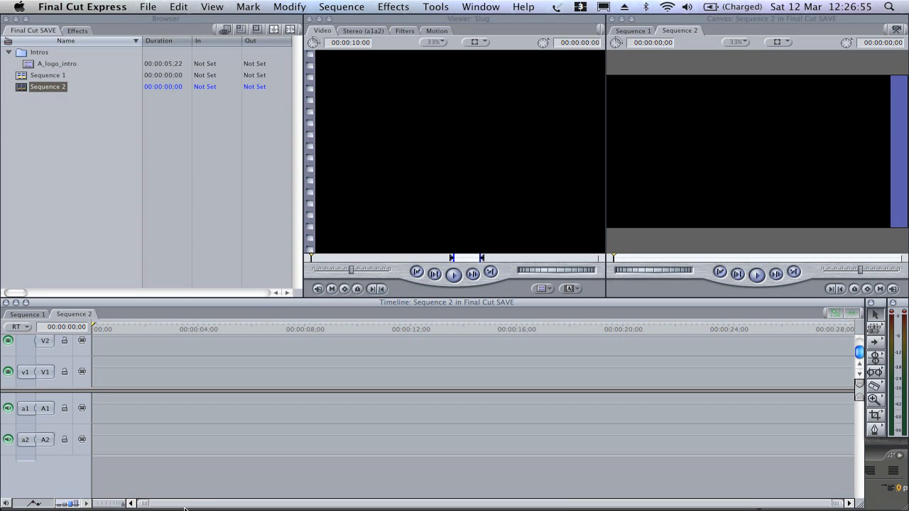
# Place the Blackbook720p clip at the start of track V1 in Sequence 2 and play it back from near its beginning.
pyautogui.click(268, 463)
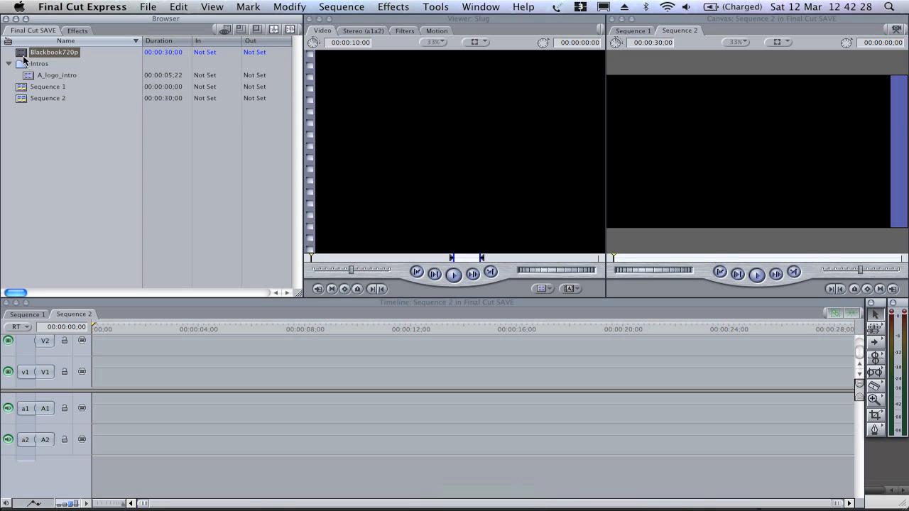
pyautogui.moveTo(56, 52); pyautogui.dragTo(84, 377)
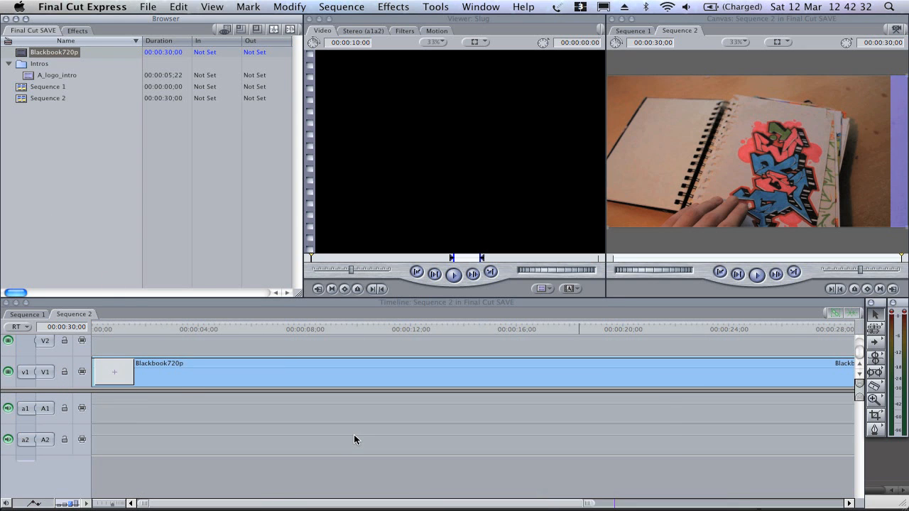
pyautogui.click(111, 327)
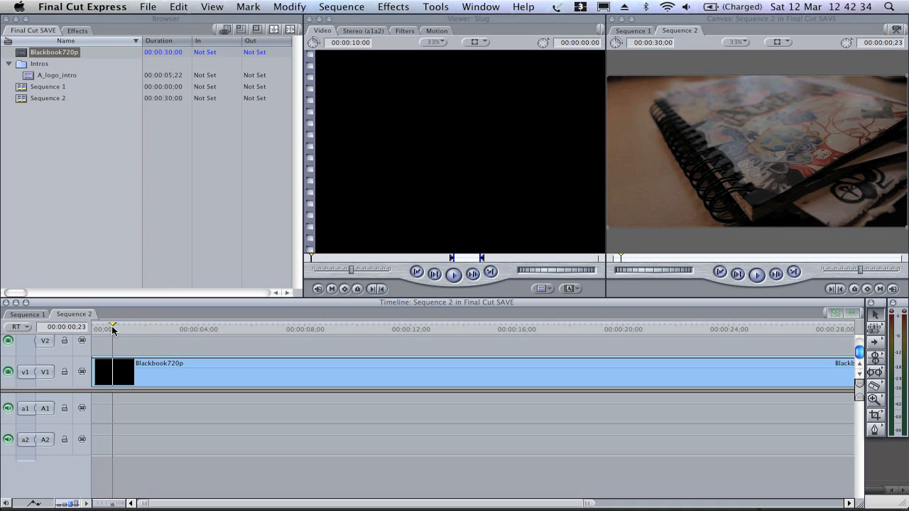
pyautogui.press('space')
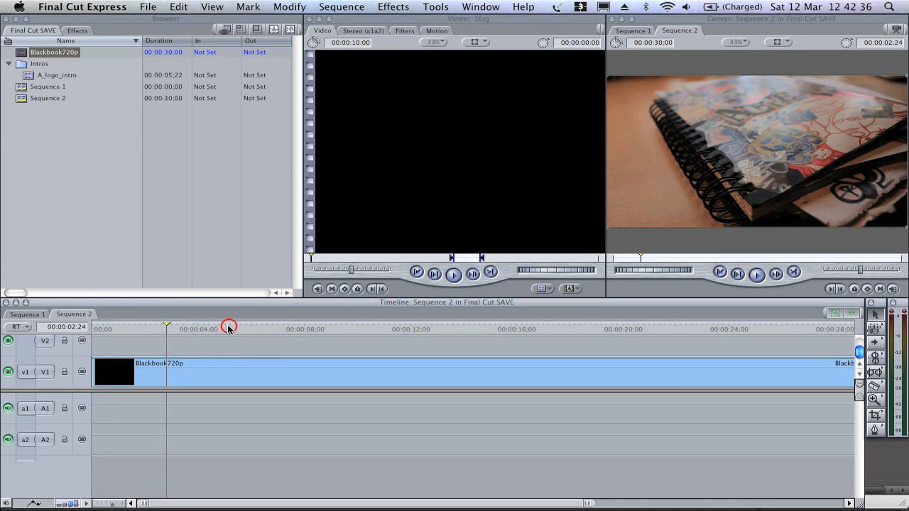
# Cut the Blackbook720p clip on V1 into three pieces with the Razor Blade at about 6 and 12.5 seconds.
pyautogui.press('b')
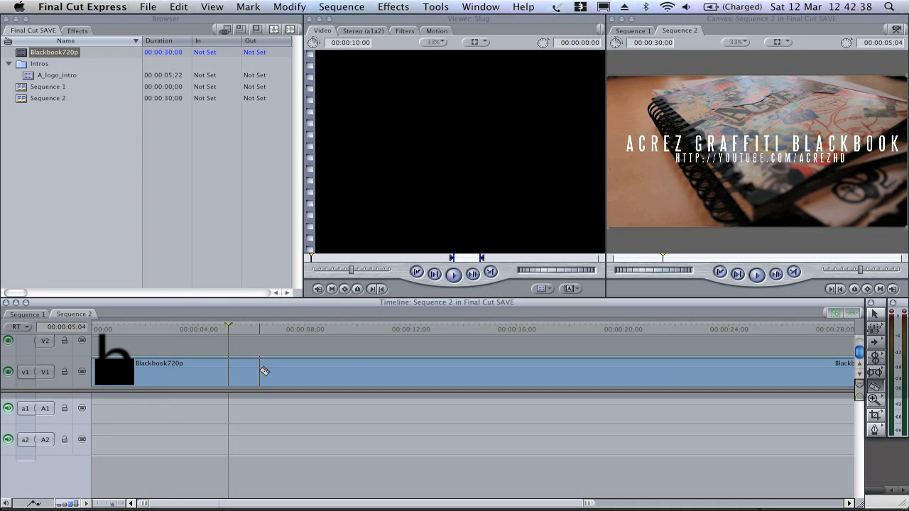
pyautogui.click(260, 372)
pyautogui.click(427, 373)
# Move the last and middle Blackbook720p pieces further along V1 to leave gaps between the three pieces.
pyautogui.press('a')
pyautogui.moveTo(511, 374); pyautogui.dragTo(588, 377)
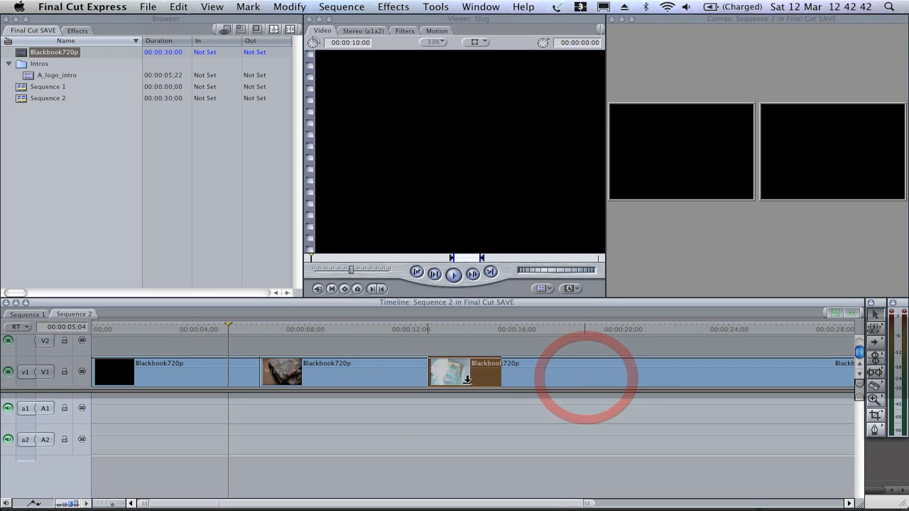
pyautogui.moveTo(333, 377); pyautogui.dragTo(375, 378)
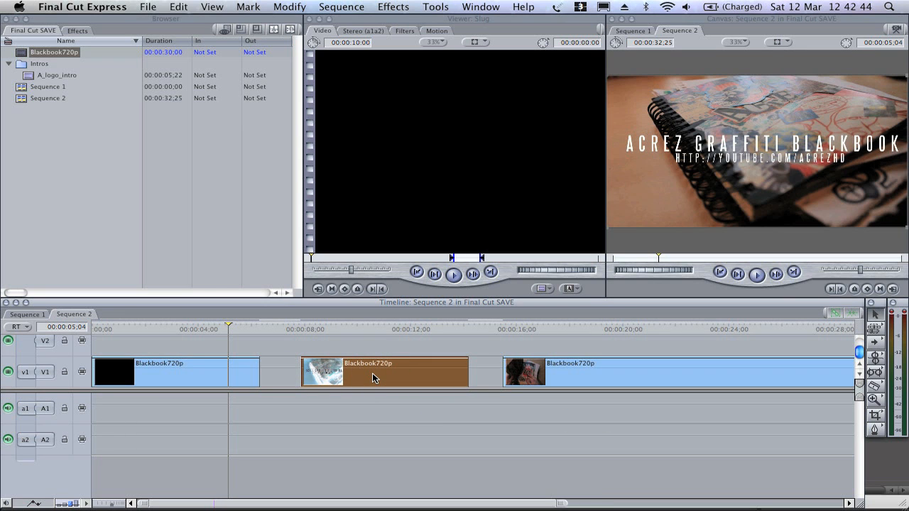